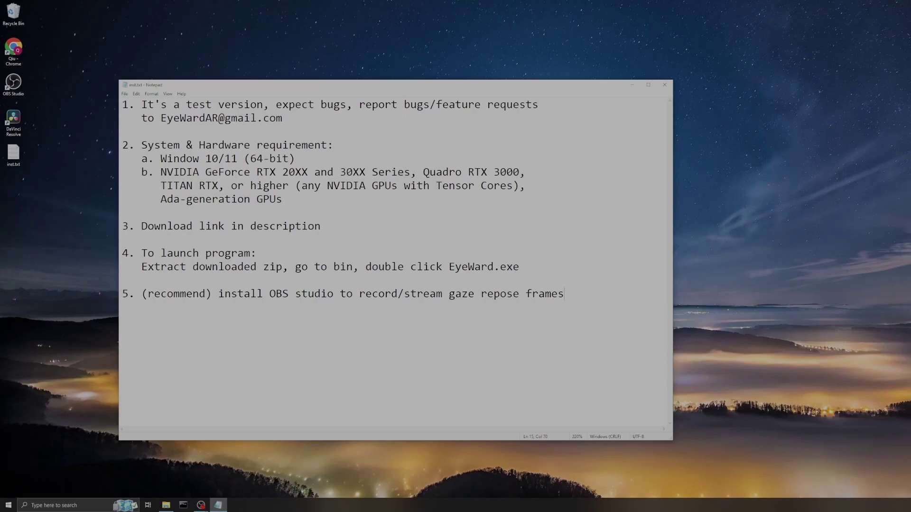
Step: Highlight the bug-report contact e-mail and the Ada-generation GPUs requirement in the inst.txt notes
drag(161, 118, 283, 118)
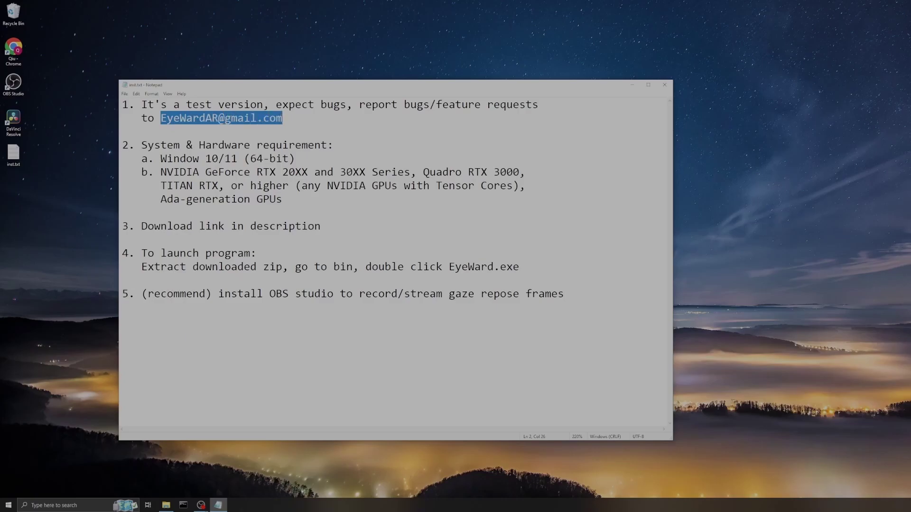
click(283, 118)
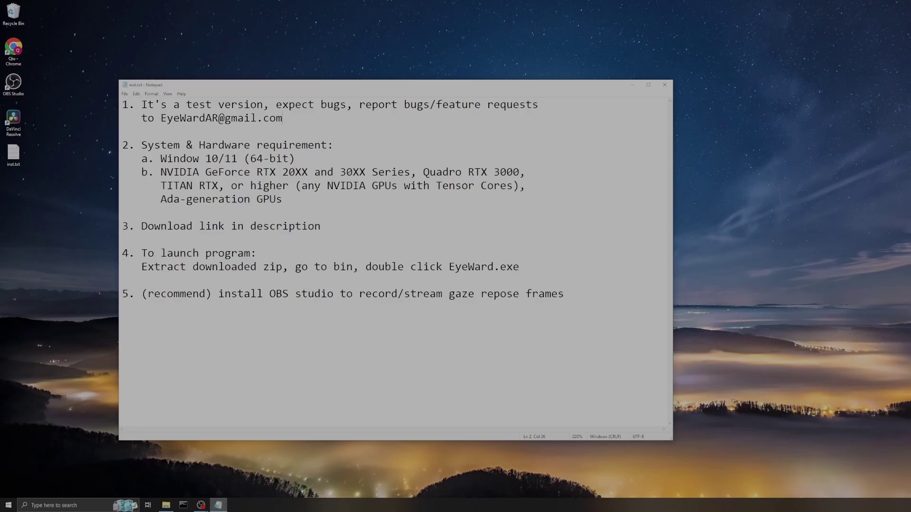
drag(161, 199, 283, 199)
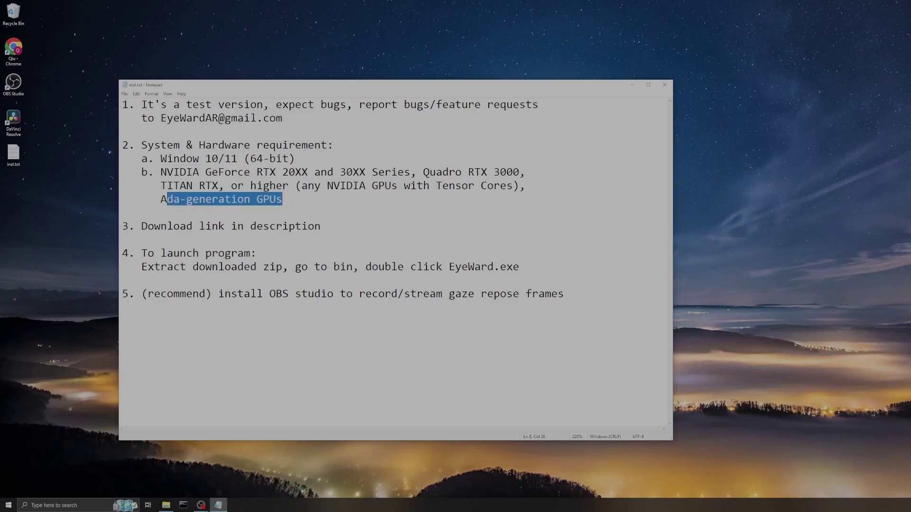
click(283, 200)
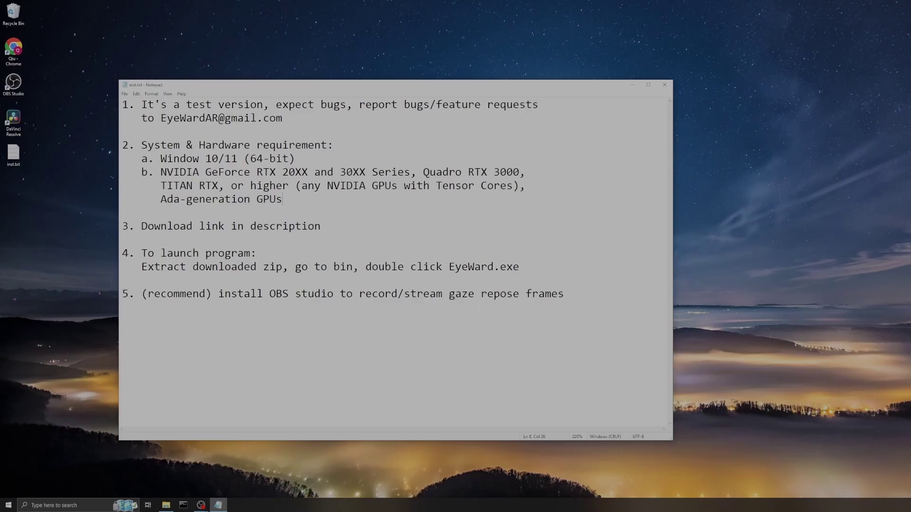
Step: Copy the EyeWard folder out of EyeWard.zip and paste it into the Downloads folder
click(166, 505)
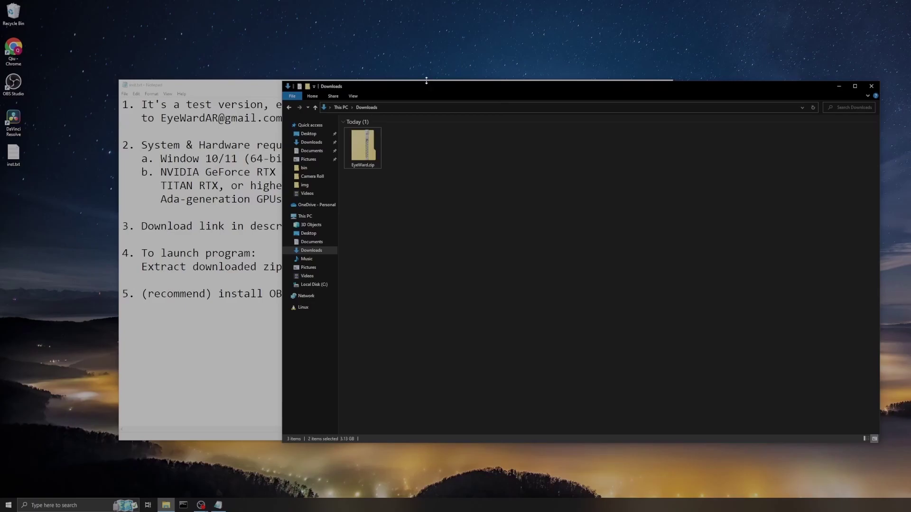
drag(426, 81, 426, 69)
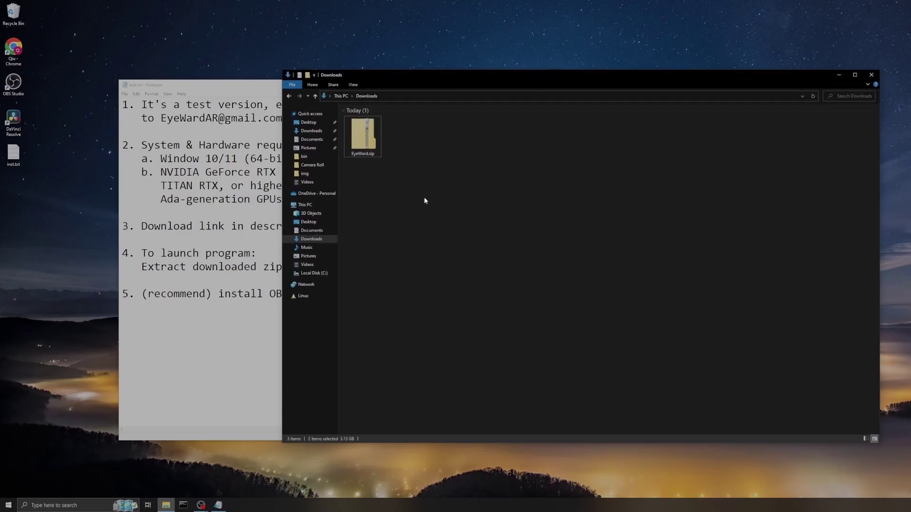
double_click(362, 151)
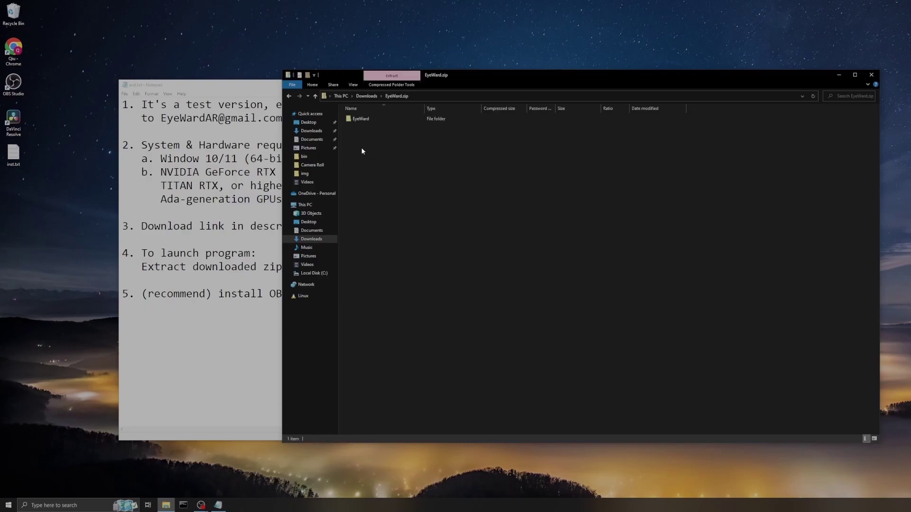
click(371, 120)
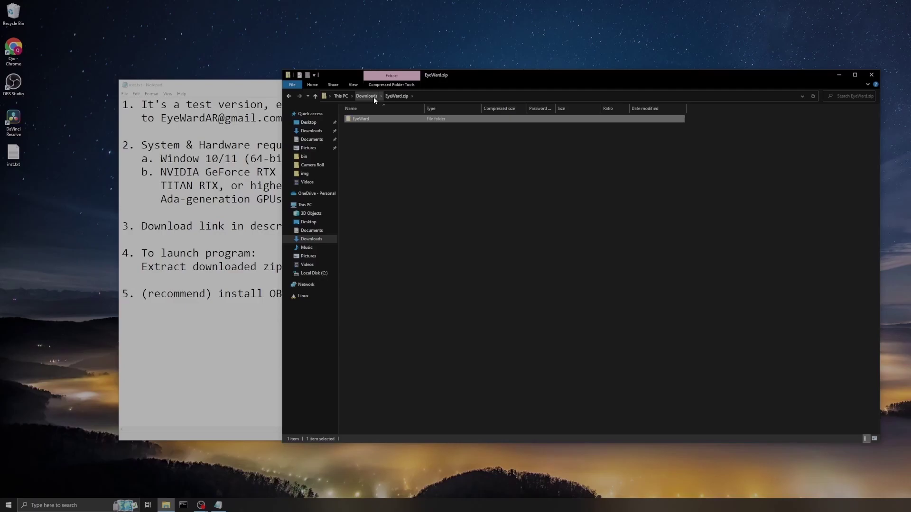
right_click(373, 118)
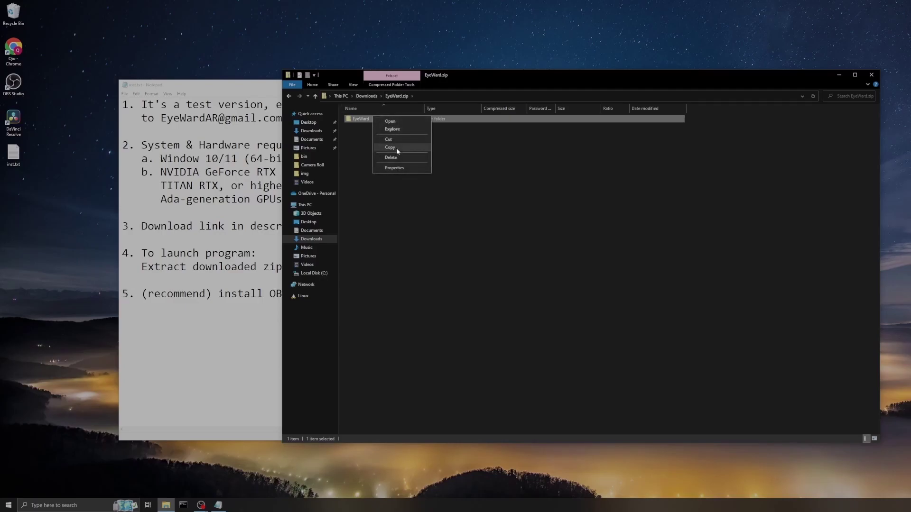
click(397, 147)
click(368, 96)
right_click(422, 153)
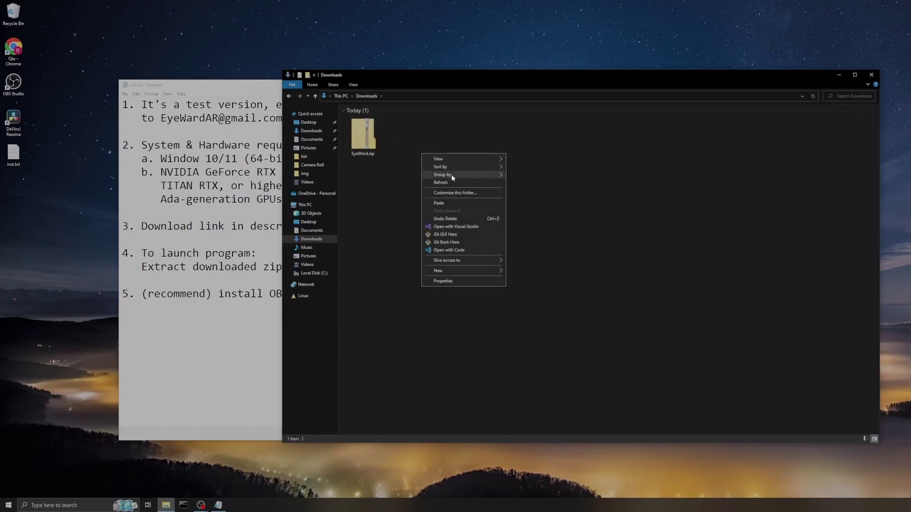
click(460, 202)
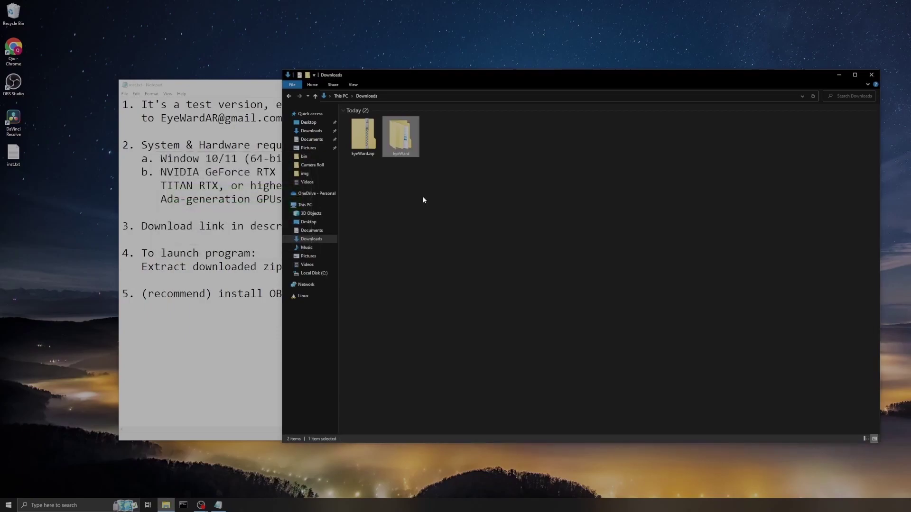
Step: Open the bin folder inside the extracted EyeWard folder, show its files as large icons, and launch EyeWard.exe
double_click(407, 142)
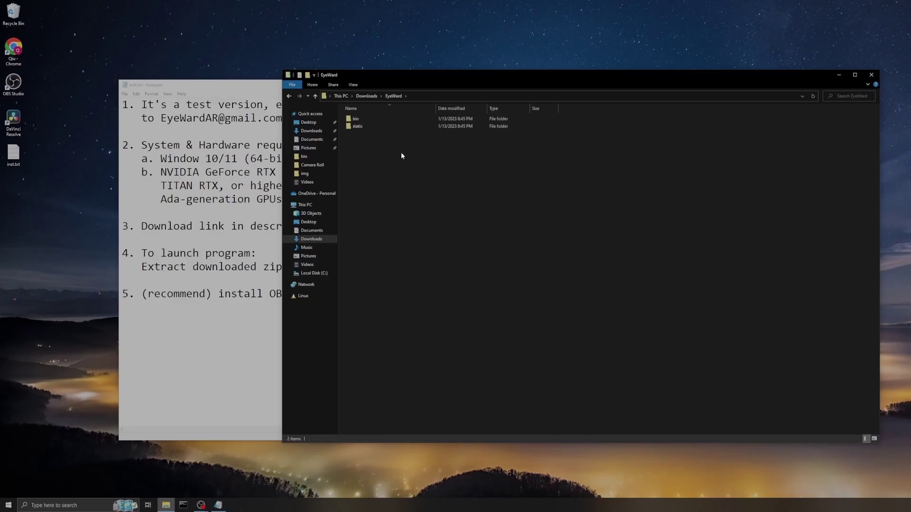
double_click(378, 120)
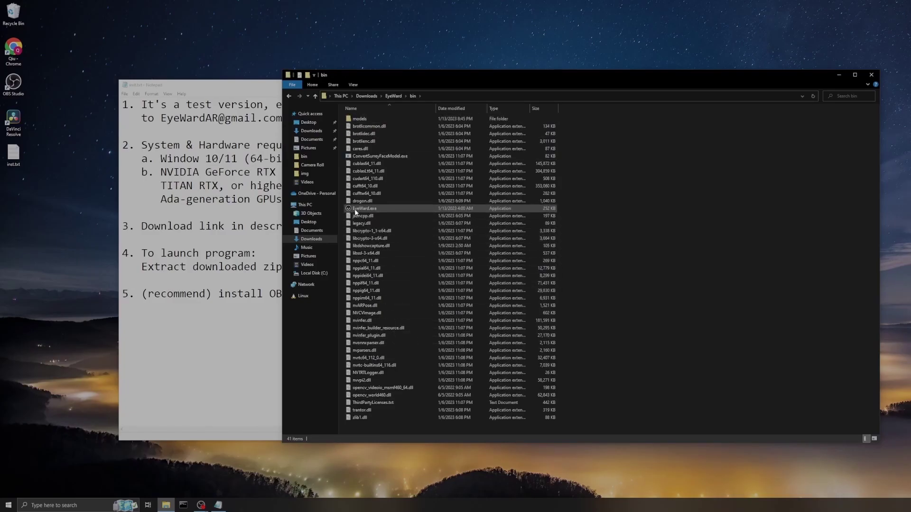
click(353, 85)
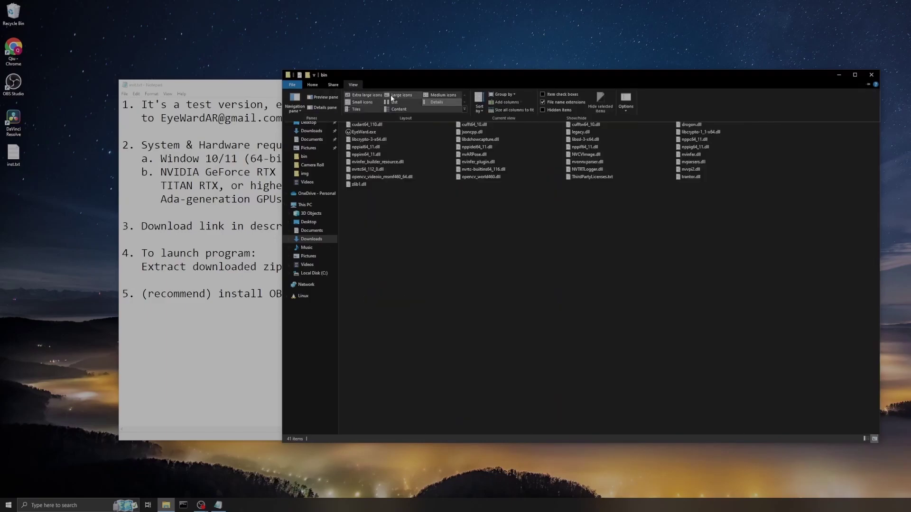
click(391, 94)
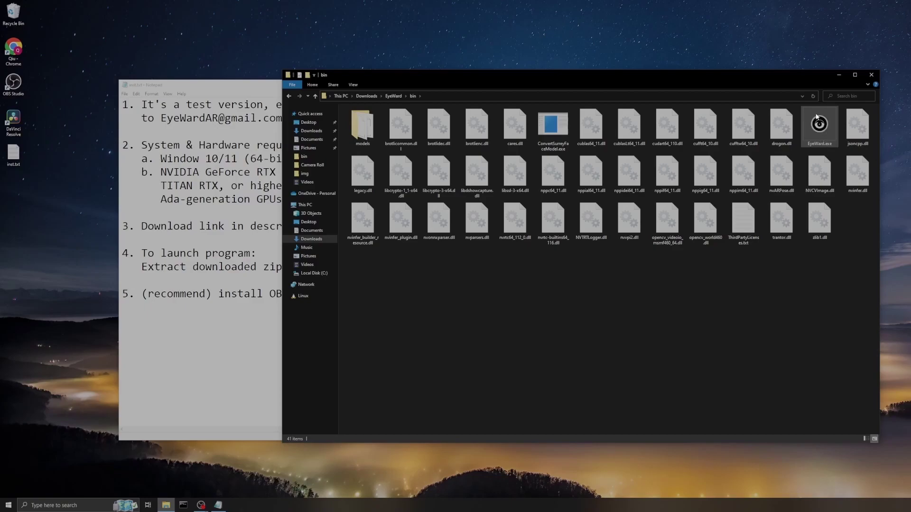
double_click(824, 138)
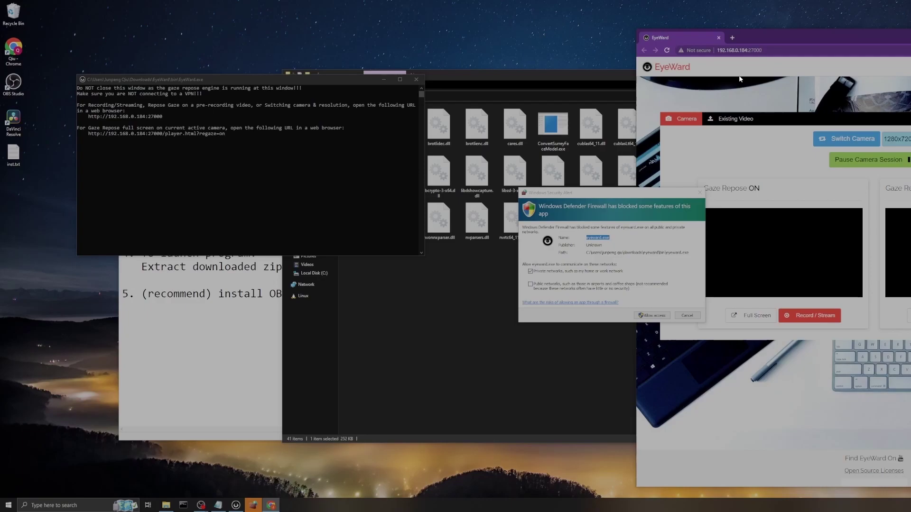
Step: Allow EyeWard through the Windows Defender Firewall on private networks, and move its browser window fully into view
drag(640, 193, 567, 168)
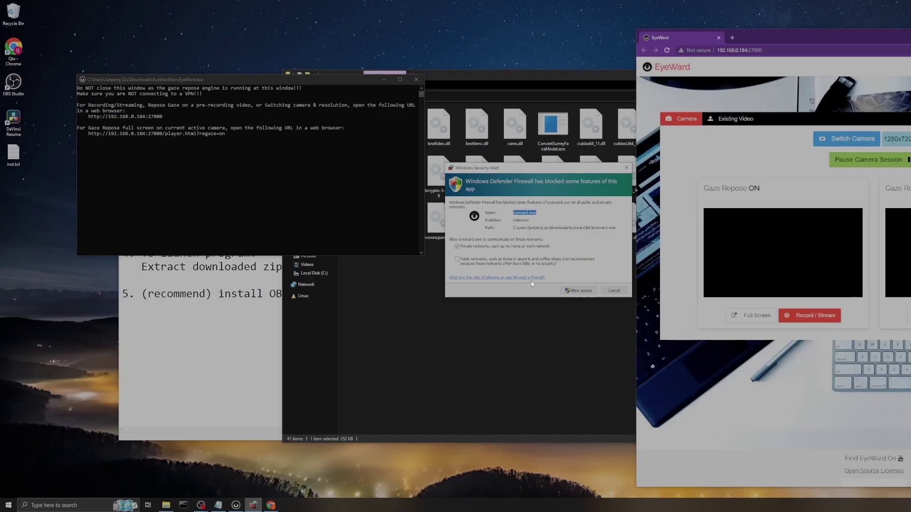
click(579, 290)
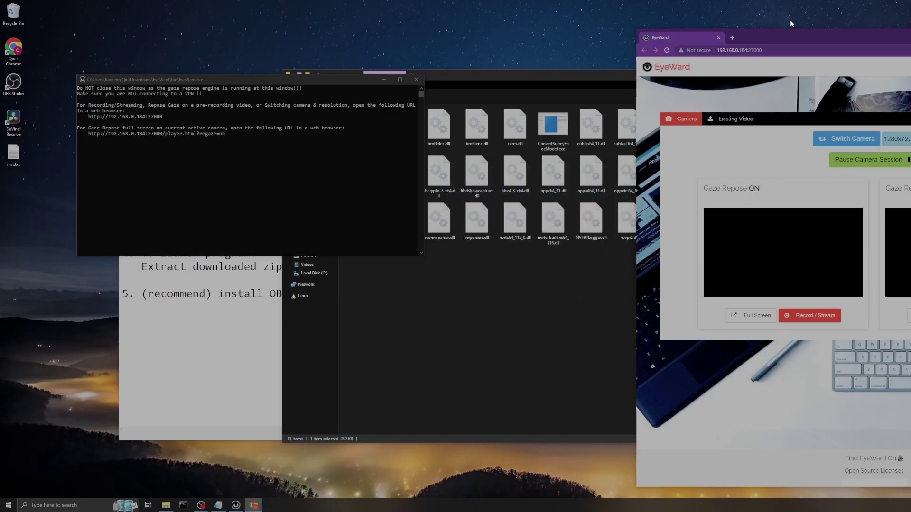
drag(792, 34, 580, 24)
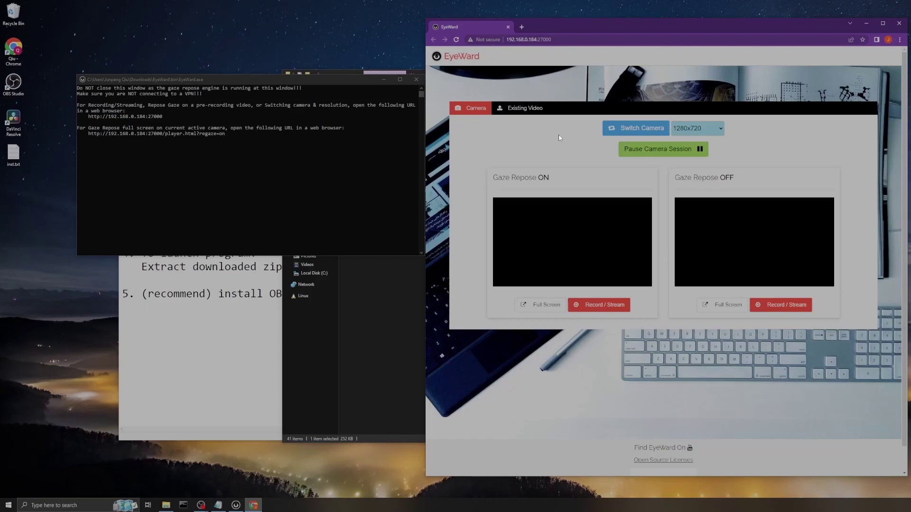
drag(589, 24, 501, 20)
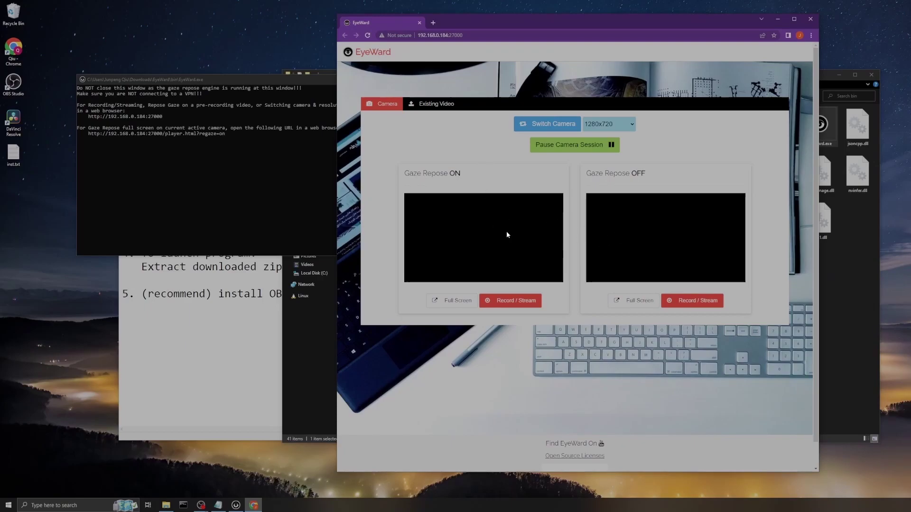
Step: Switch the EyeWard camera feed twice to cycle through the connected cameras
click(548, 124)
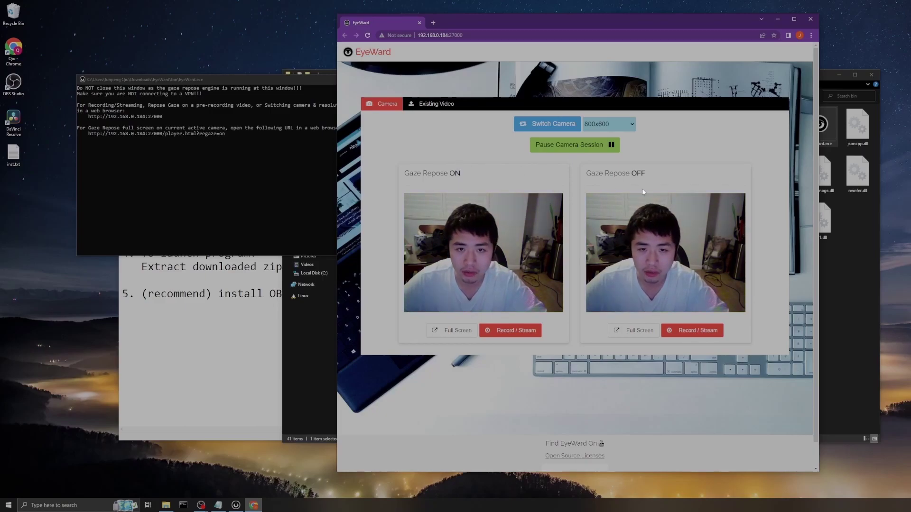
click(546, 128)
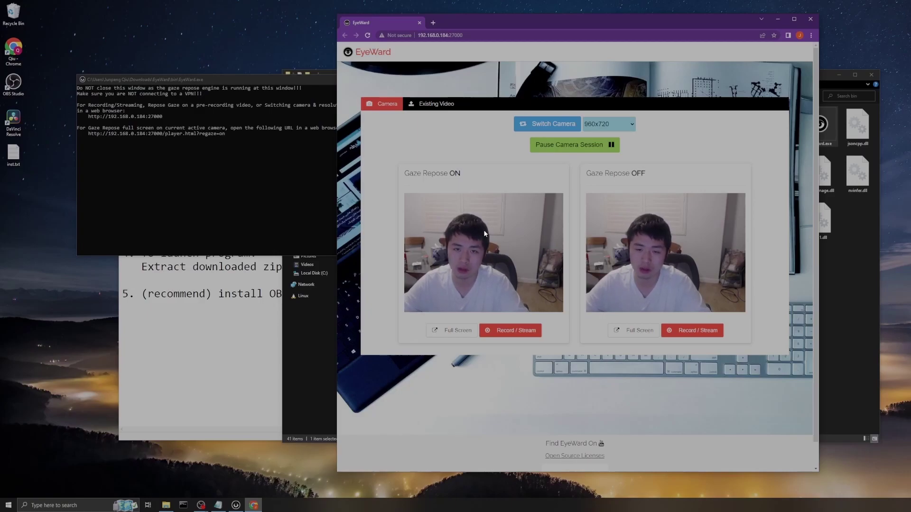
Step: Try the camera feed at a resolution of 352x288 and at 1920x1080
click(630, 124)
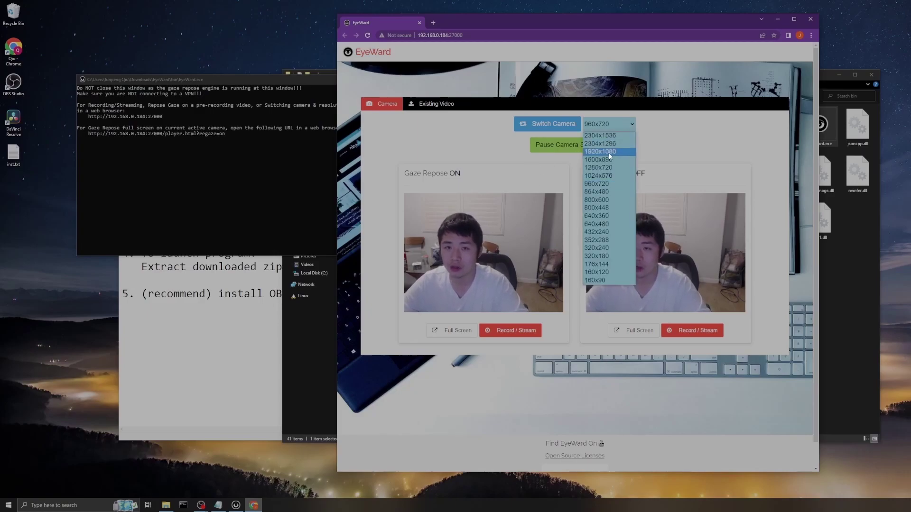
click(597, 240)
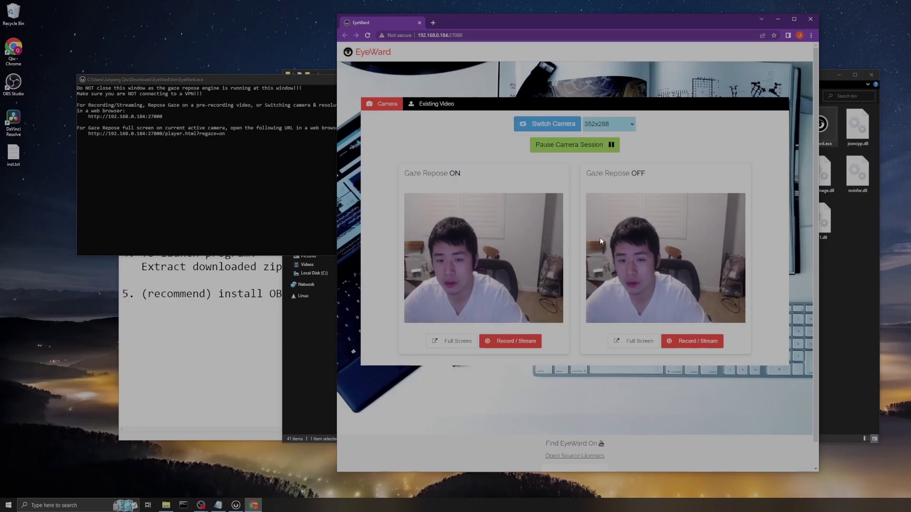
click(606, 129)
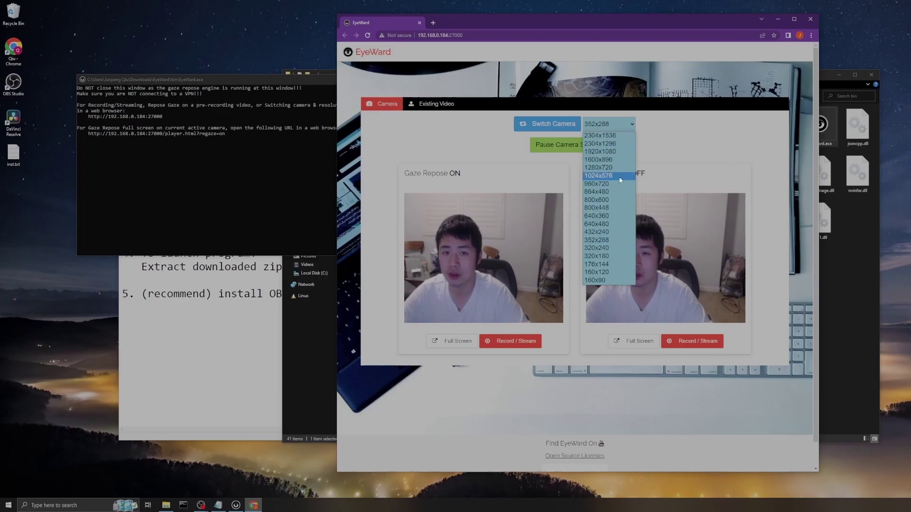
click(602, 152)
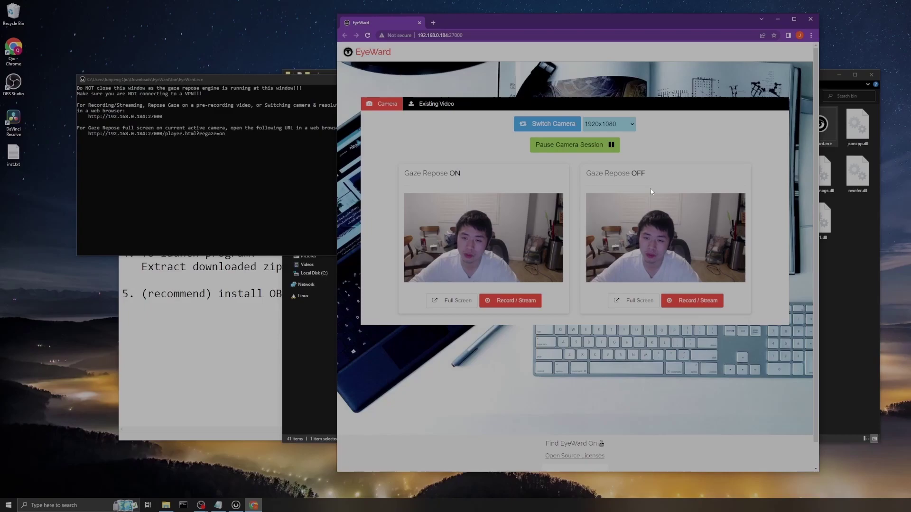
Step: Review the available camera resolutions and set the feed to 960x720
click(631, 124)
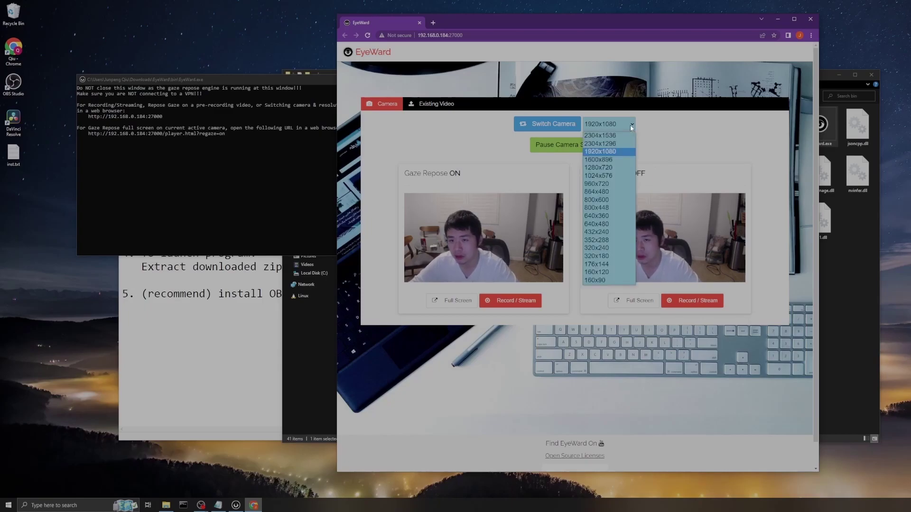
click(712, 157)
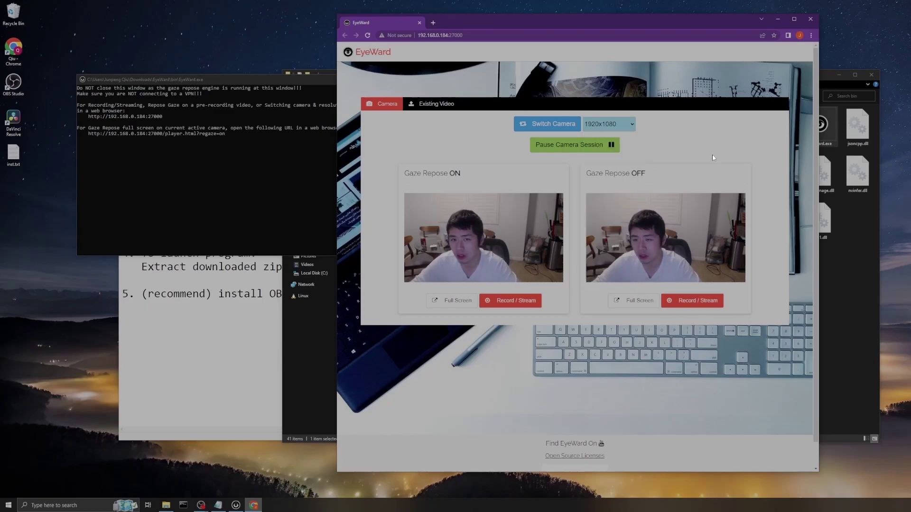
click(612, 124)
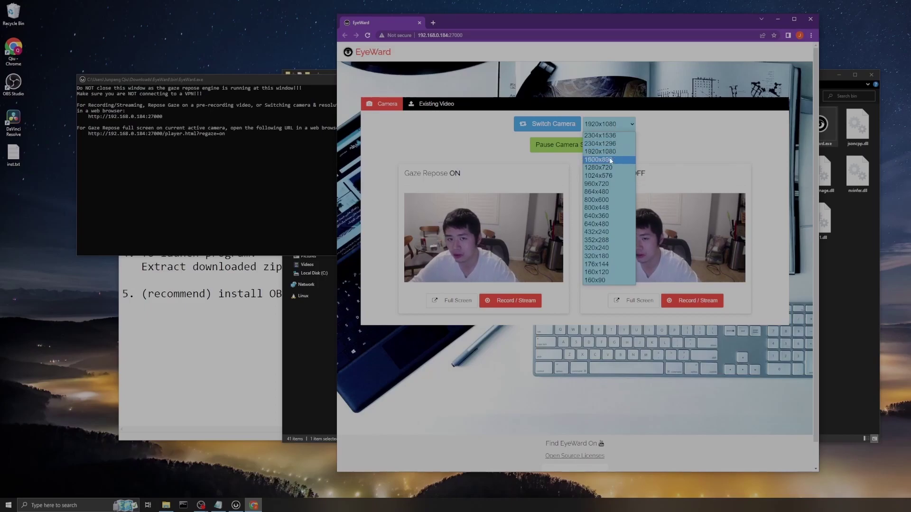
click(619, 185)
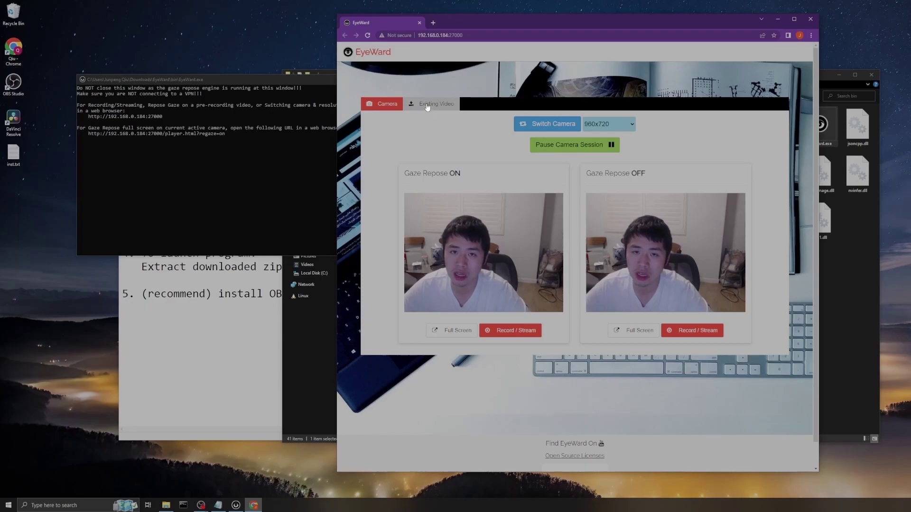
Step: Under Existing Video, choose the MP4 recording from the Camera Roll folder as the file for gaze repose
click(431, 109)
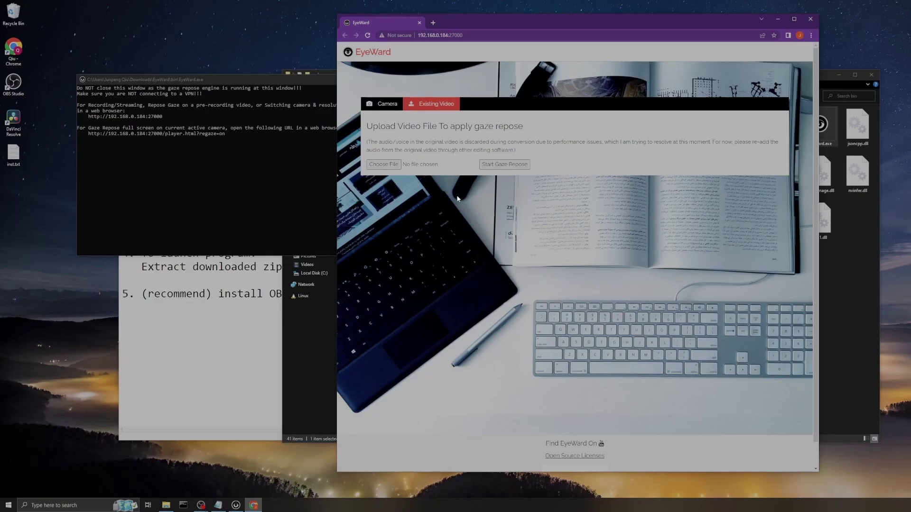
click(389, 166)
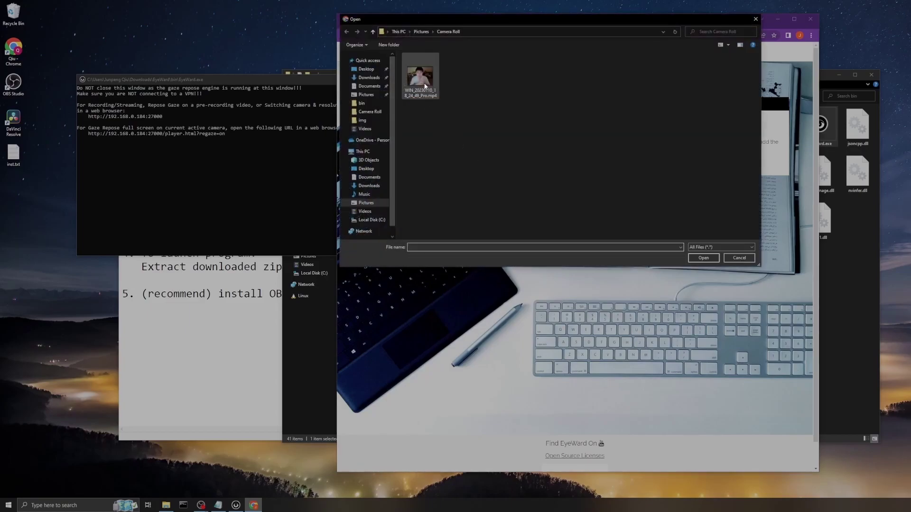
click(420, 76)
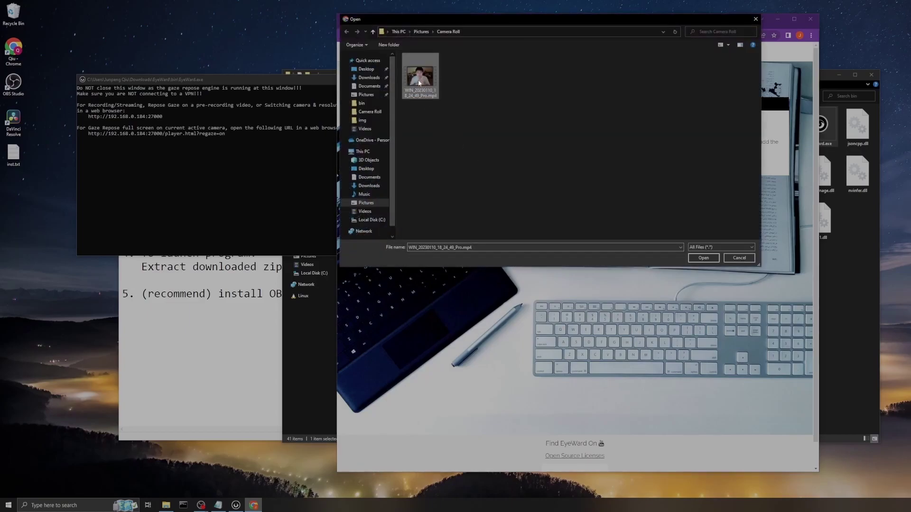
Step: Switch to File Explorer and play the MP4 recording stored in the Camera Roll folder under Pictures
click(170, 506)
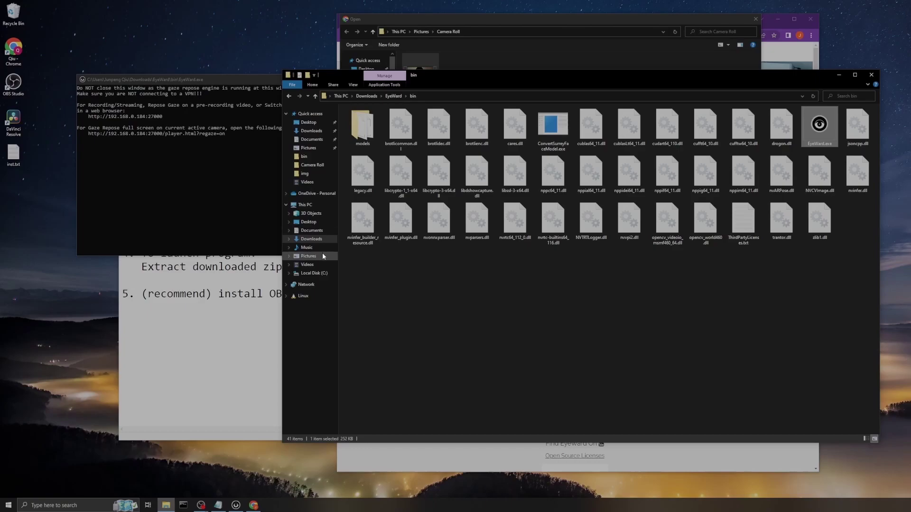
click(308, 256)
double_click(362, 127)
double_click(366, 140)
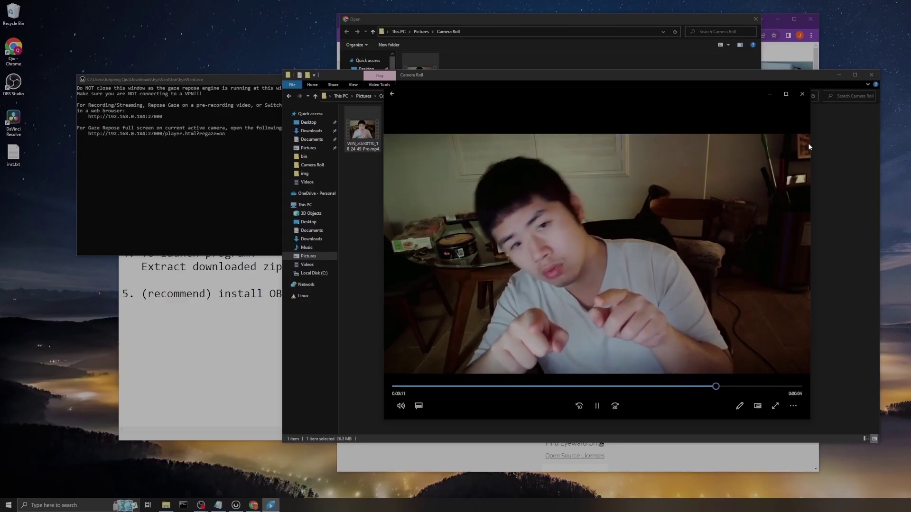
Step: Close the video player and File Explorer, choose the Camera Roll MP4 as the upload file, and start gaze repose on it
click(802, 94)
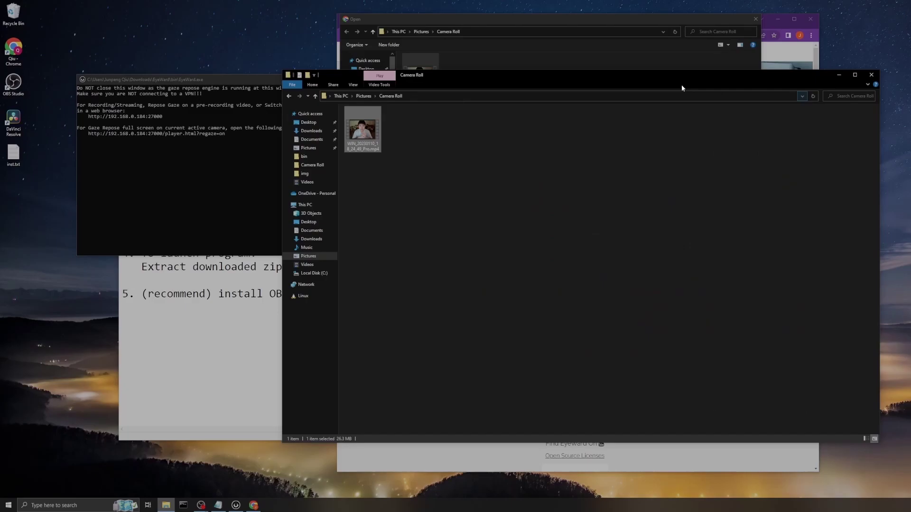
click(871, 75)
double_click(428, 81)
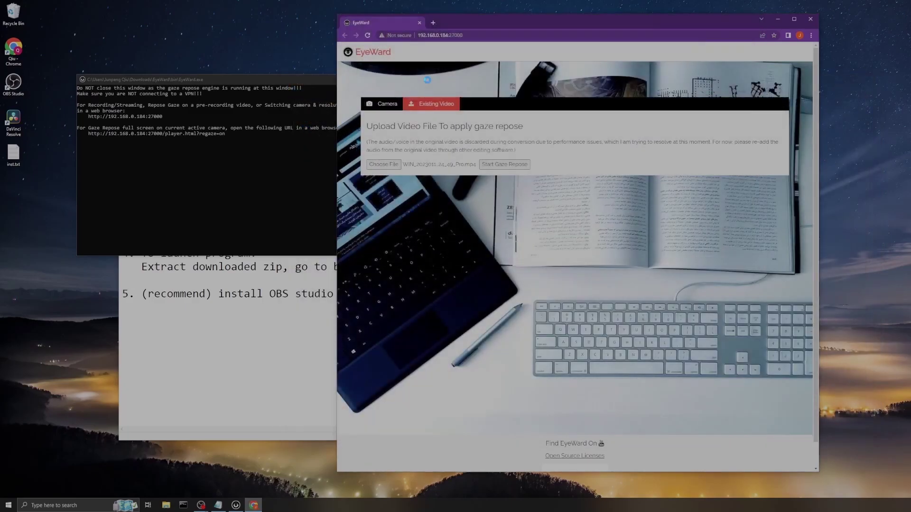
click(487, 165)
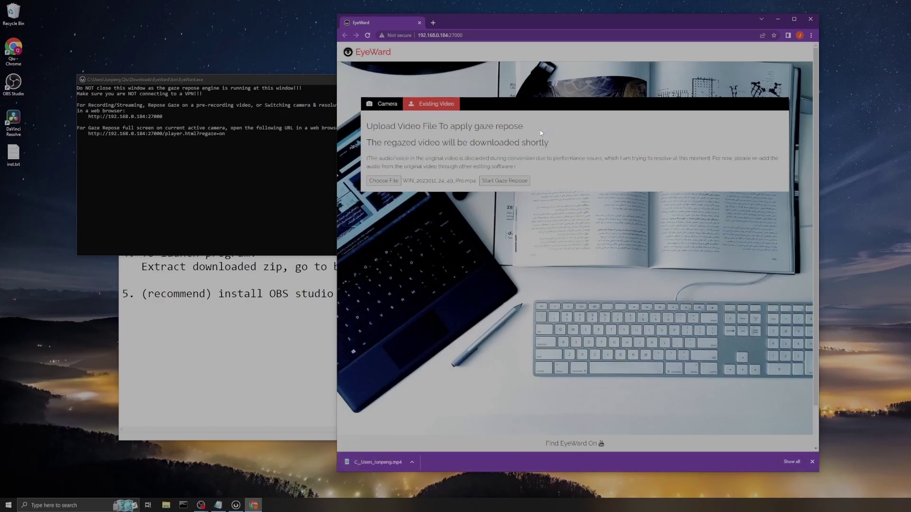
Step: Play the downloaded gaze-reposed MP4 video and close the player
click(378, 462)
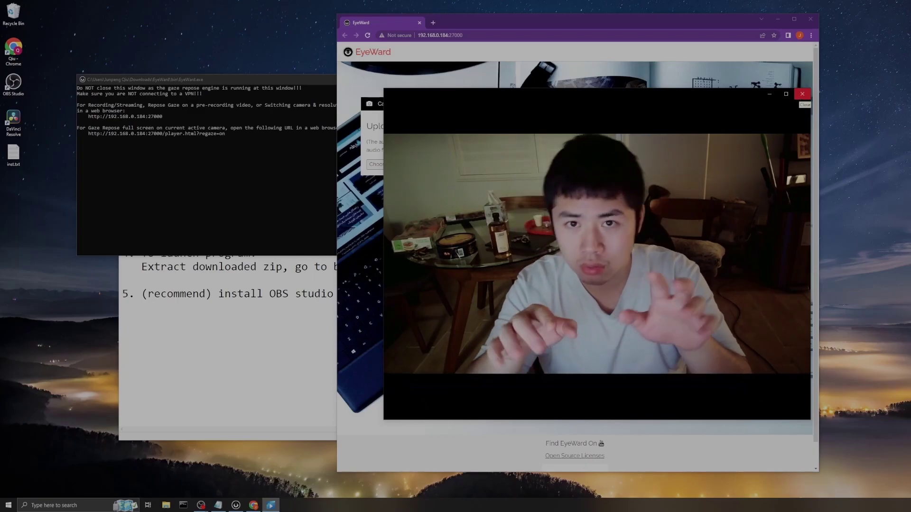
click(801, 95)
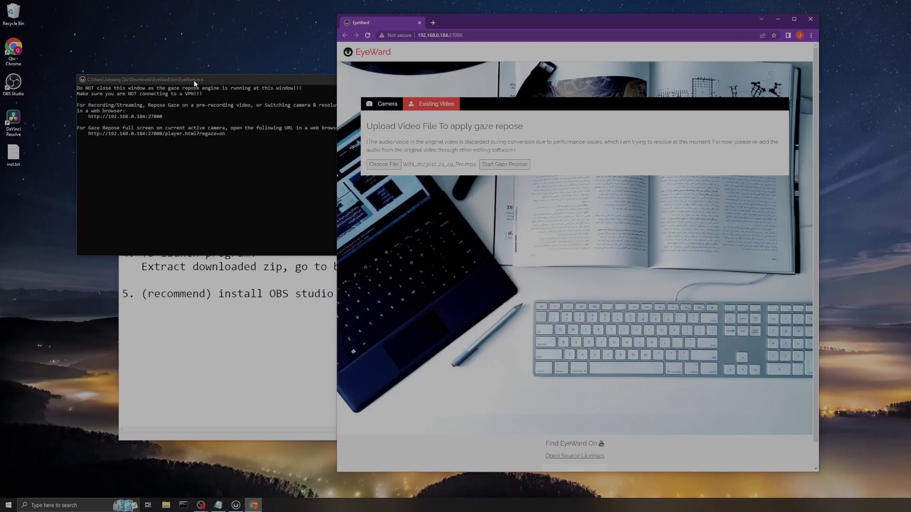
click(477, 34)
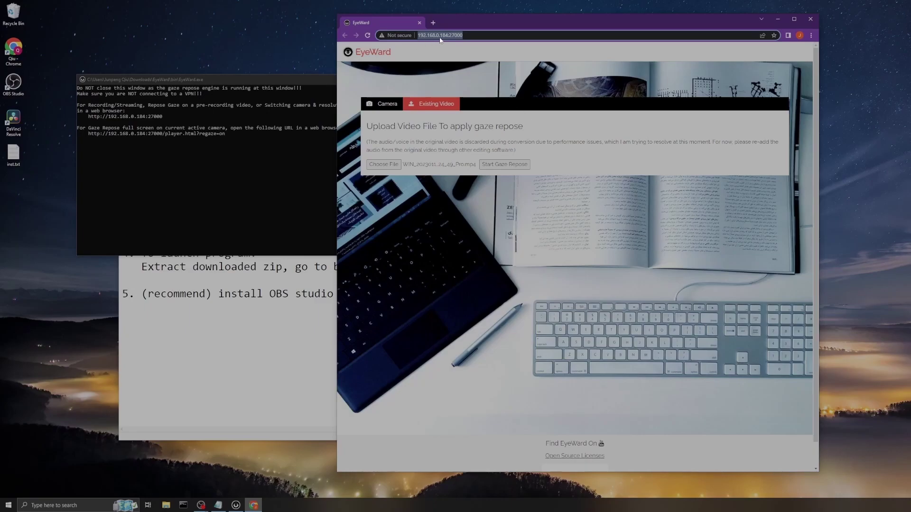
click(555, 225)
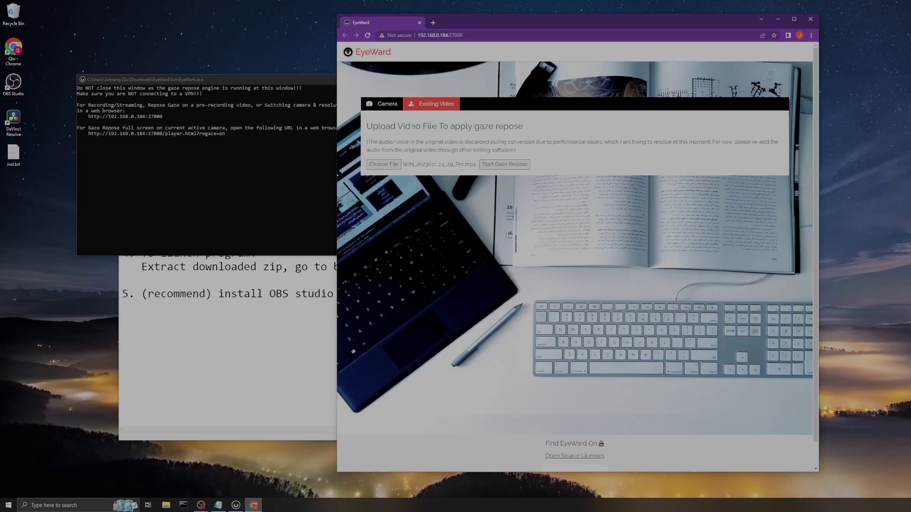
click(232, 140)
click(483, 225)
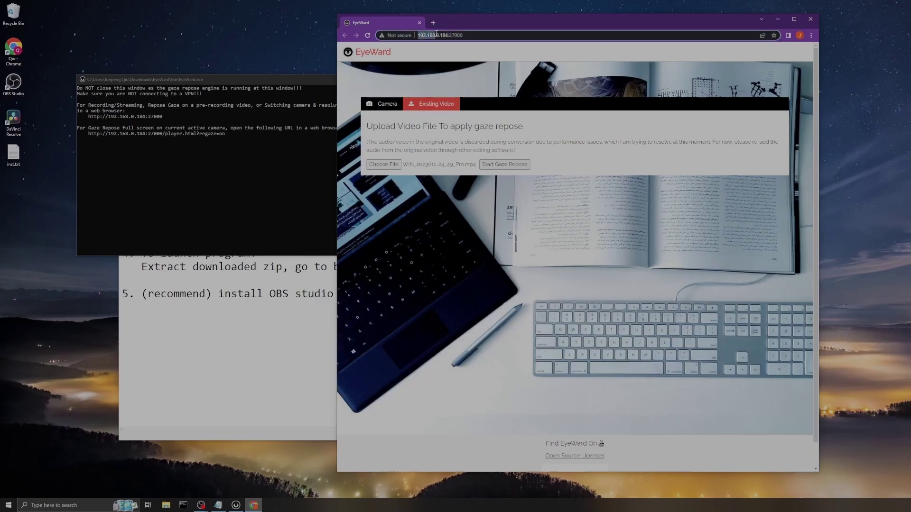
click(670, 217)
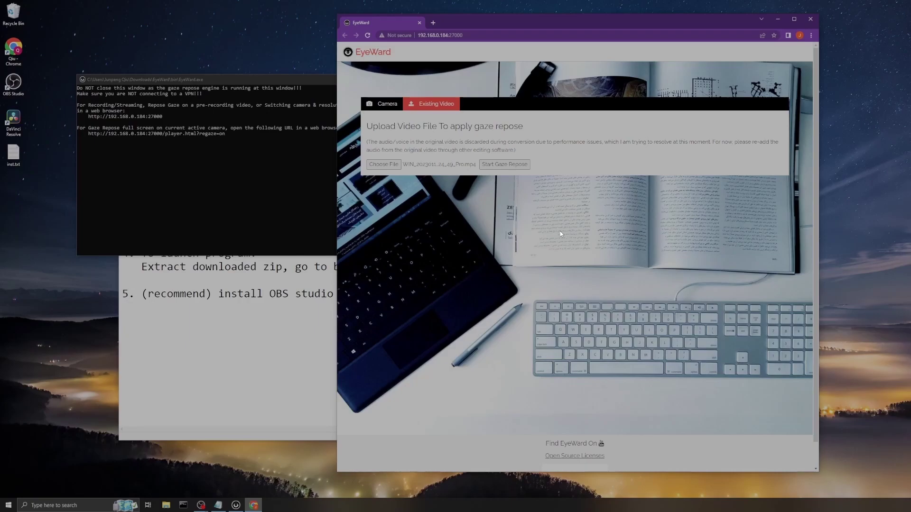
Step: Return to EyeWard's live camera view and resume the camera session
click(394, 107)
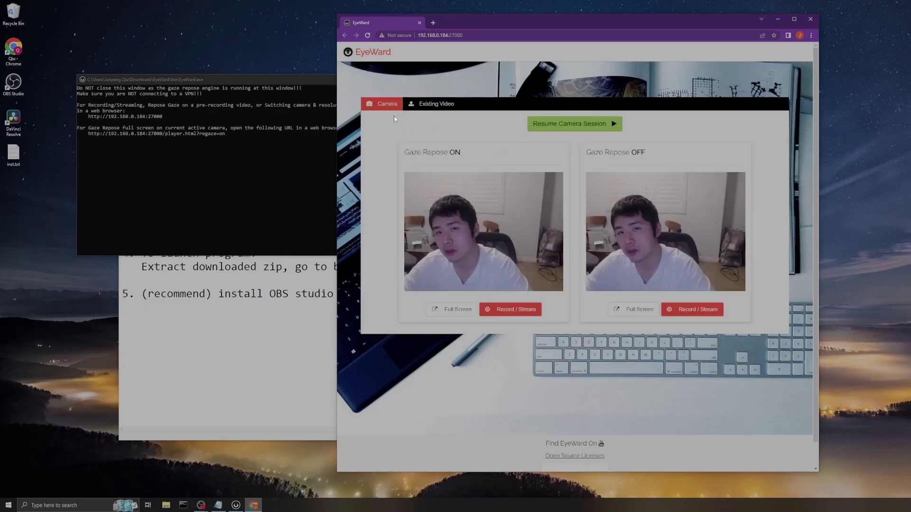
click(595, 124)
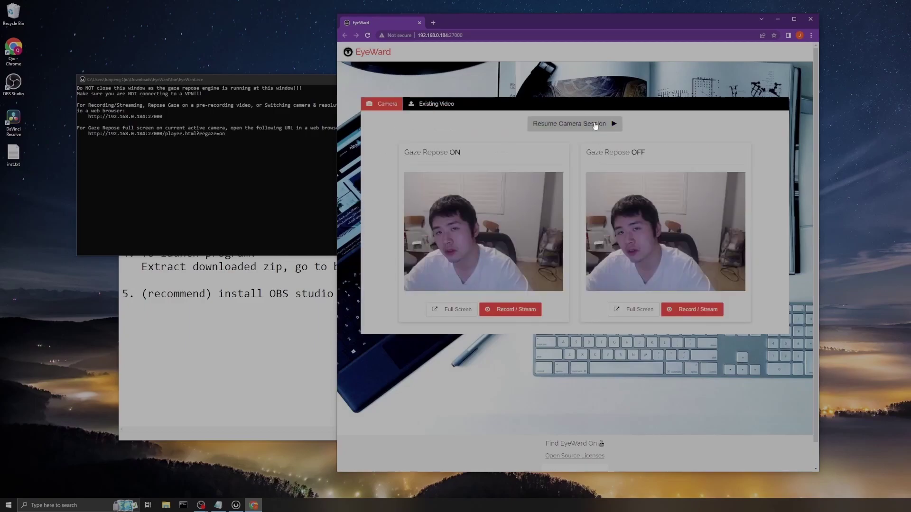
click(595, 125)
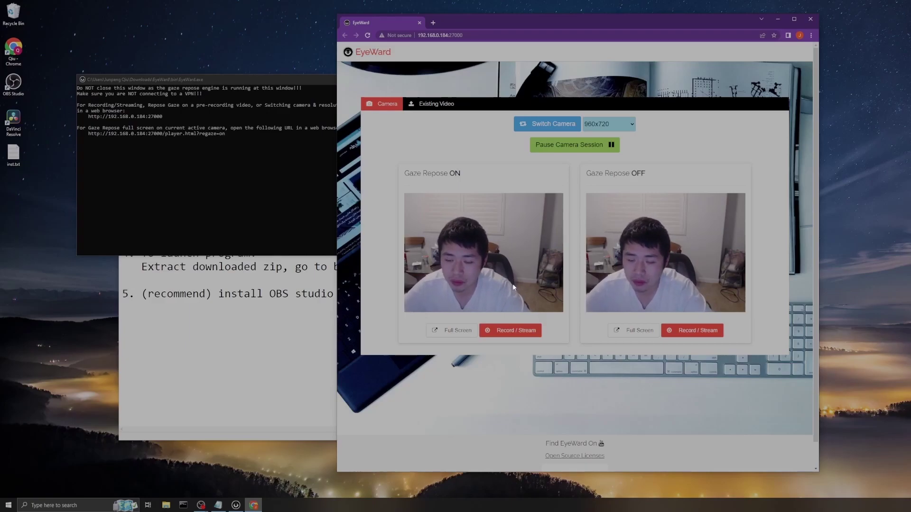
Step: Show the Record / Stream instructions for Gaze Repose ON, bring up OBS Studio beside them, and copy the player link
click(515, 330)
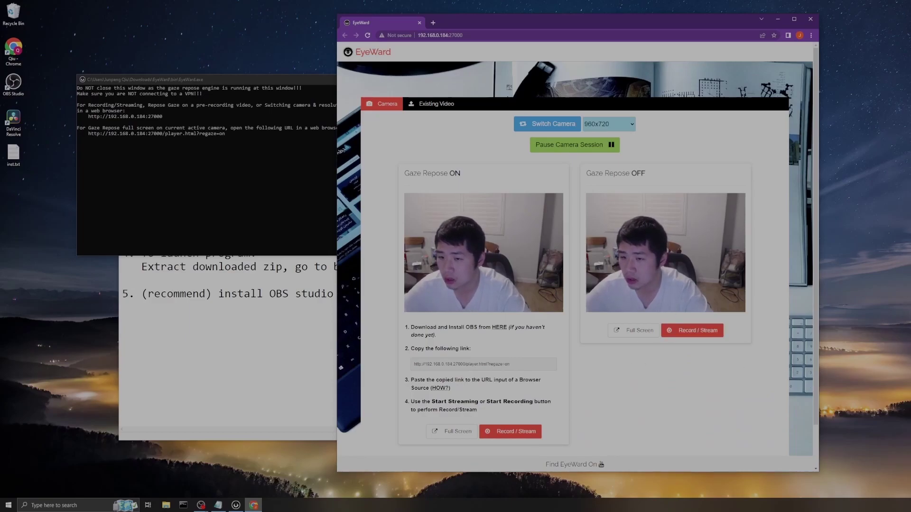
click(201, 505)
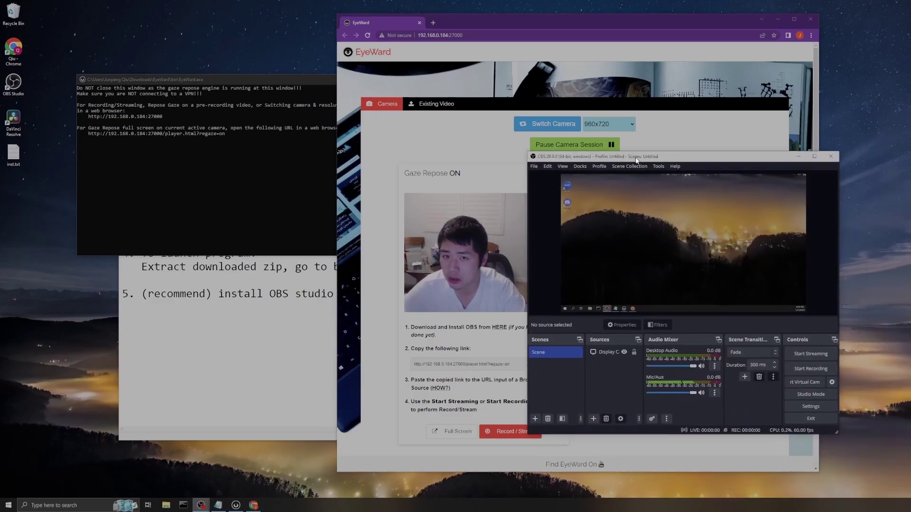
drag(636, 160, 680, 121)
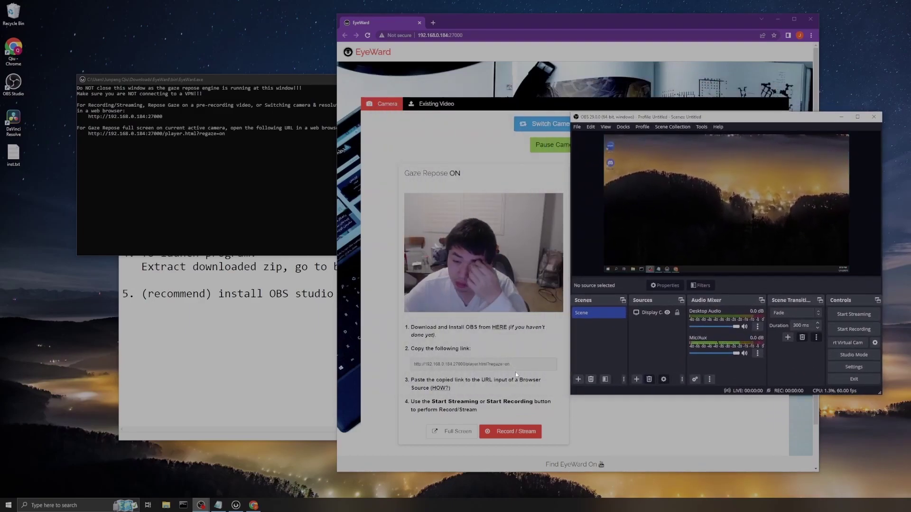
click(484, 364)
key(ctrl+a)
key(ctrl+c)
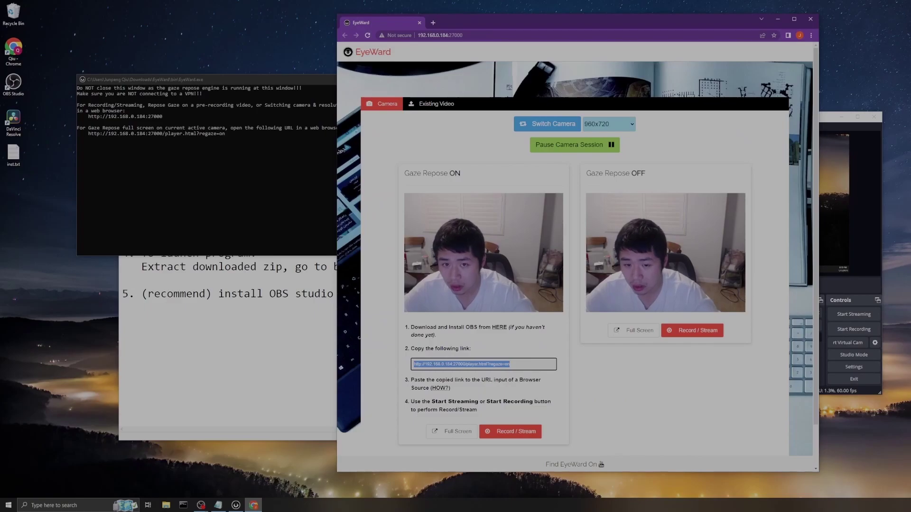
click(852, 284)
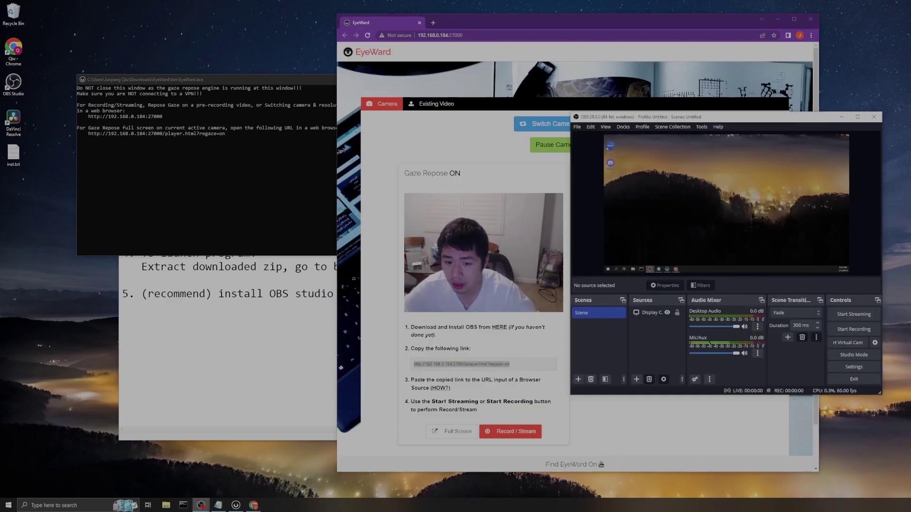
click(636, 380)
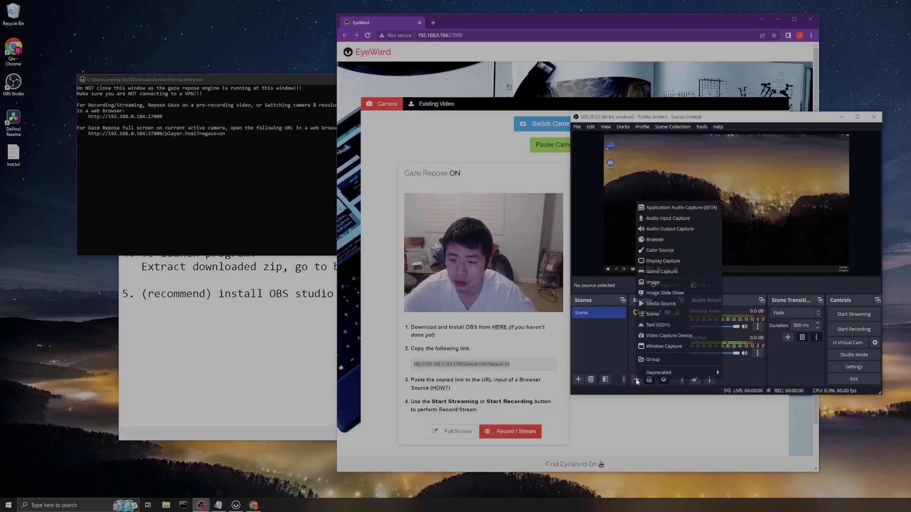
click(665, 240)
click(743, 301)
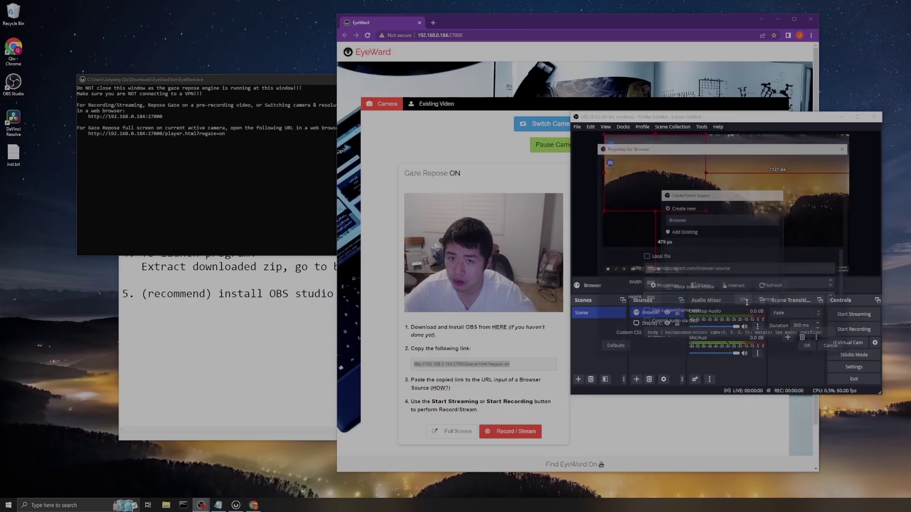
triple_click(705, 269)
key(ctrl+v)
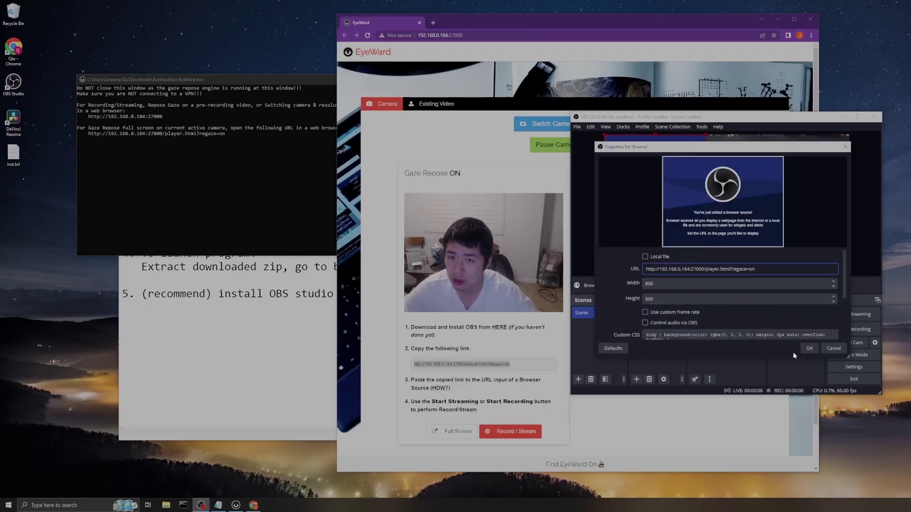
click(809, 349)
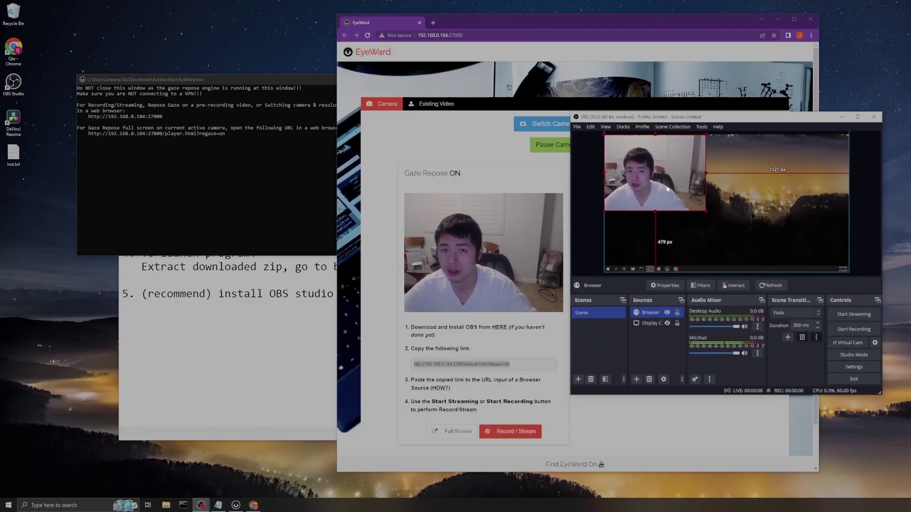
Step: Resize and reposition the Browser source so that the camera image fills the whole OBS canvas
drag(662, 186, 739, 216)
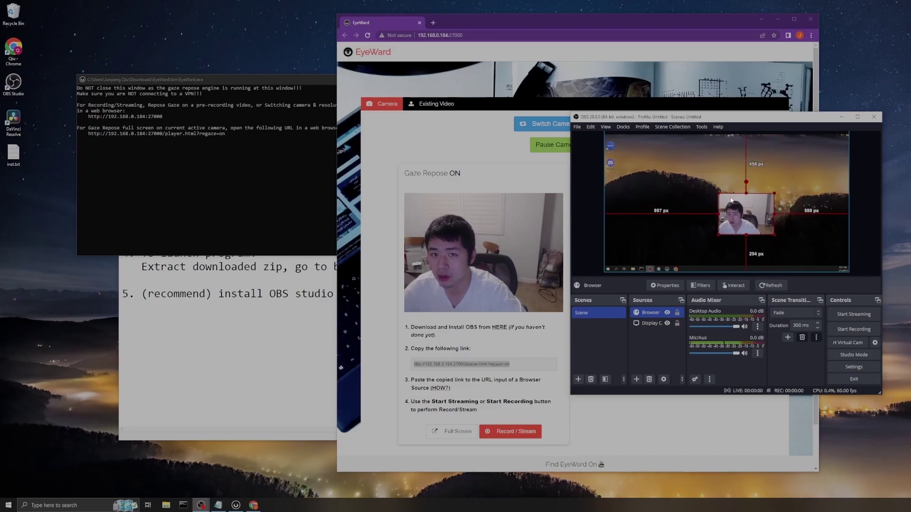
drag(718, 194, 631, 158)
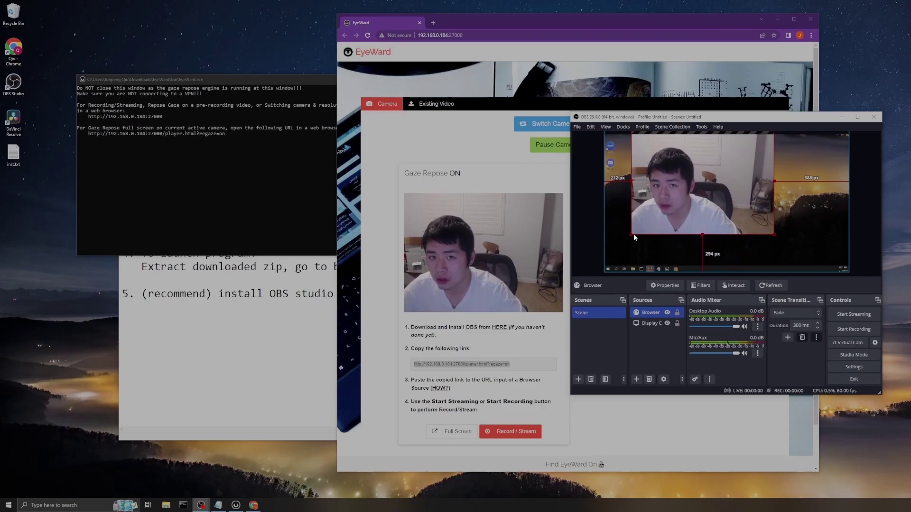
drag(630, 234, 582, 272)
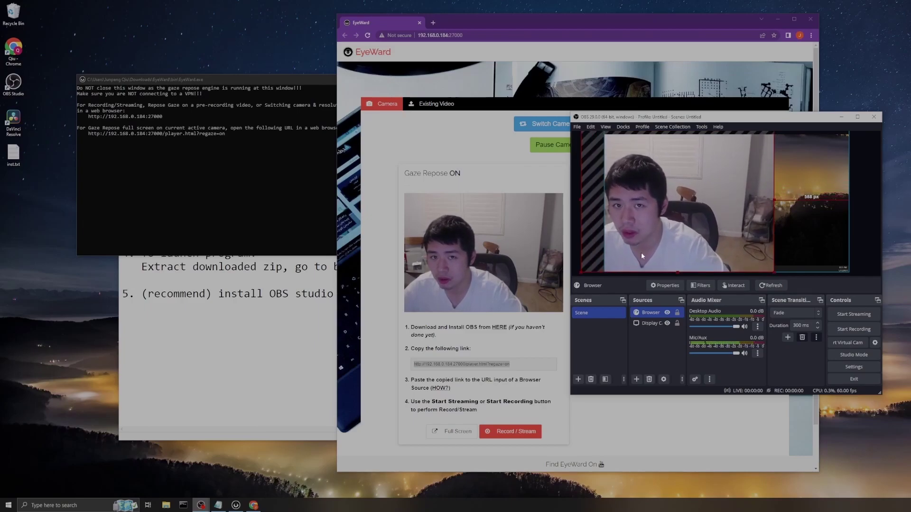
drag(642, 253, 670, 254)
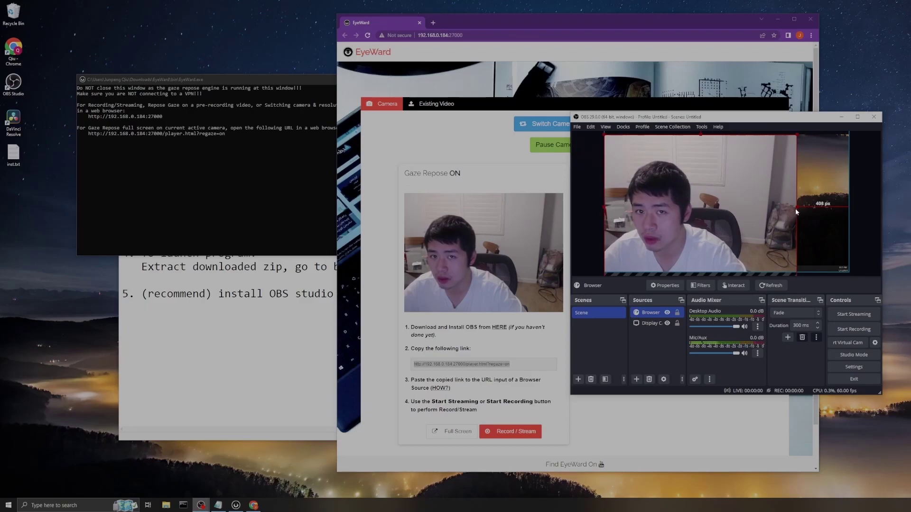
drag(795, 209, 853, 209)
drag(795, 223, 795, 190)
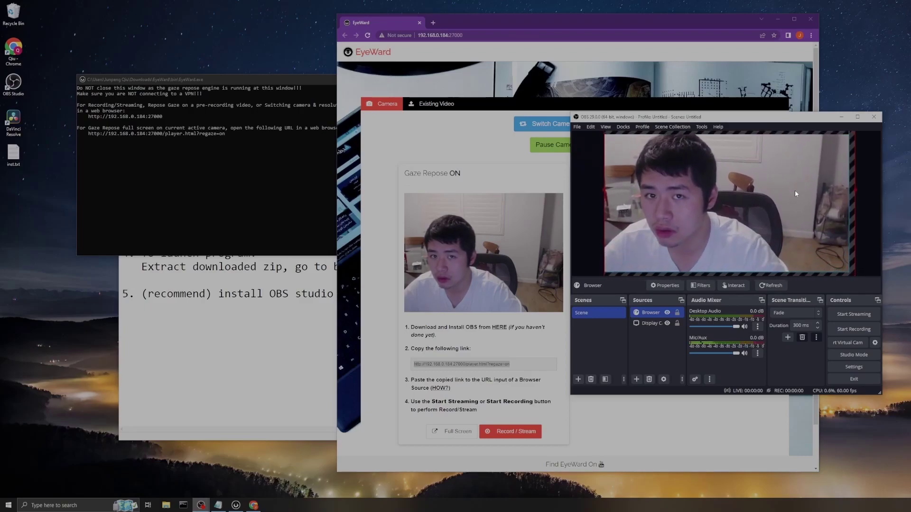
Step: Move and widen the OBS window to expose its full controls, and start and stop the virtual camera
drag(759, 116, 468, 104)
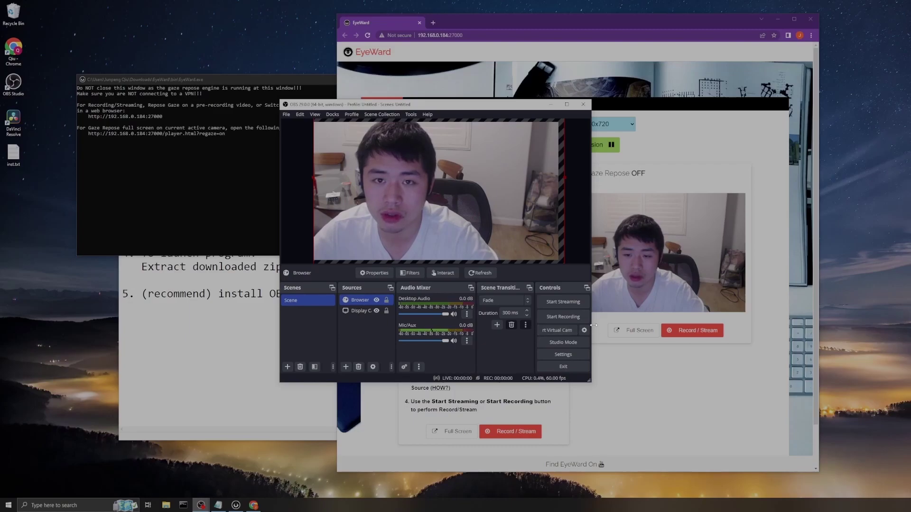
drag(591, 328, 699, 331)
click(651, 329)
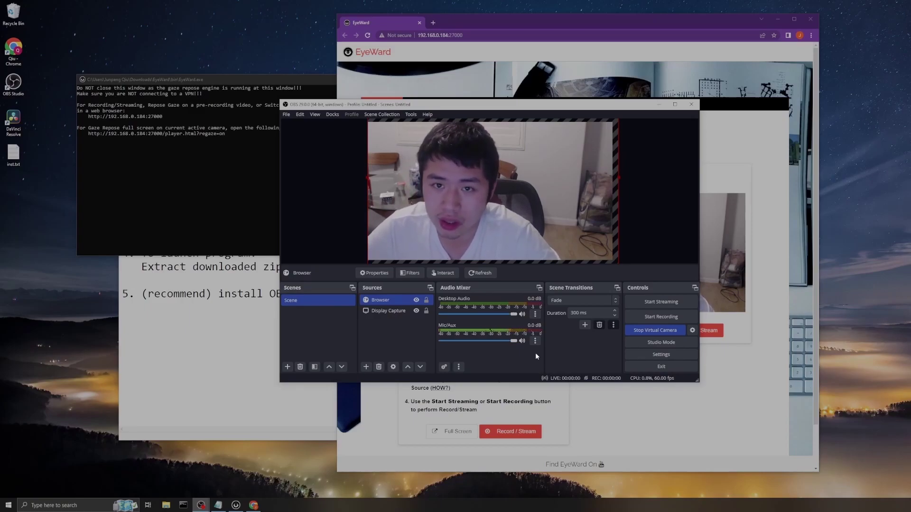
click(658, 333)
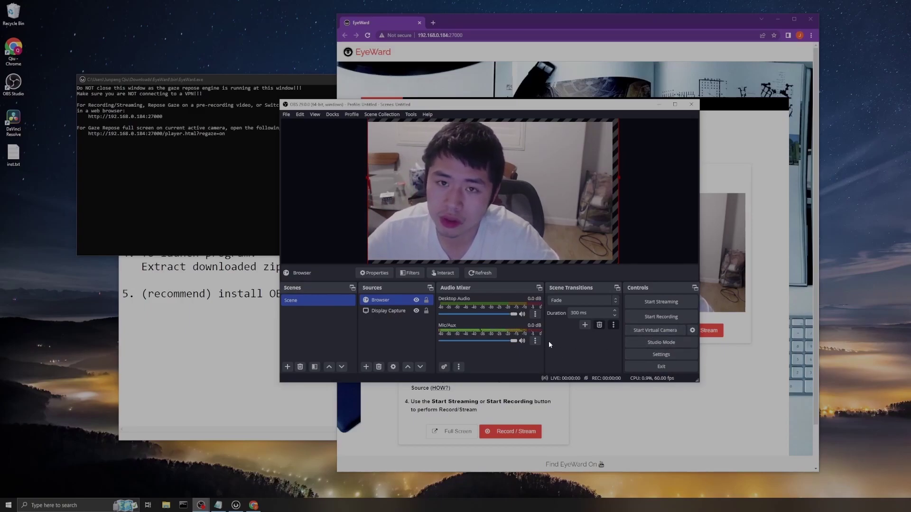
Step: Move the OBS window off the Gaze Repose ON preview, view the inst.txt notes, and return to OBS Studio
drag(498, 109, 765, 94)
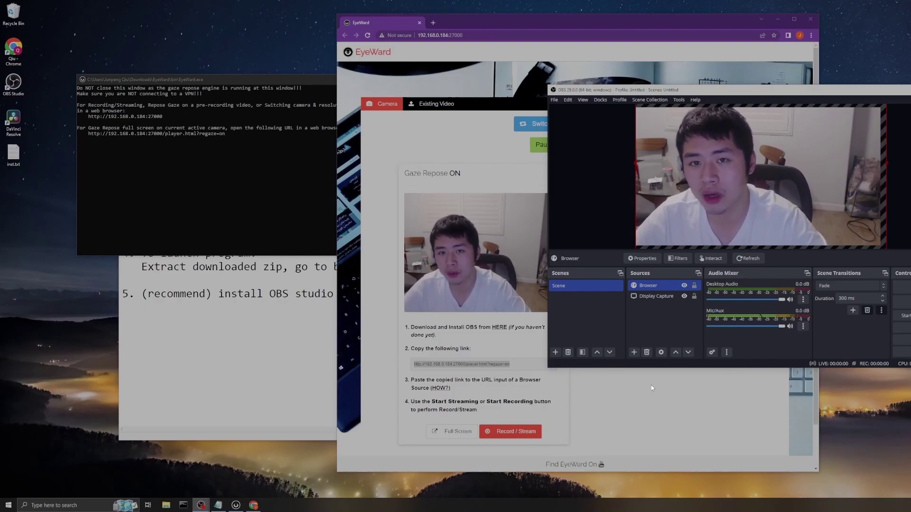
key(alt+Tab)
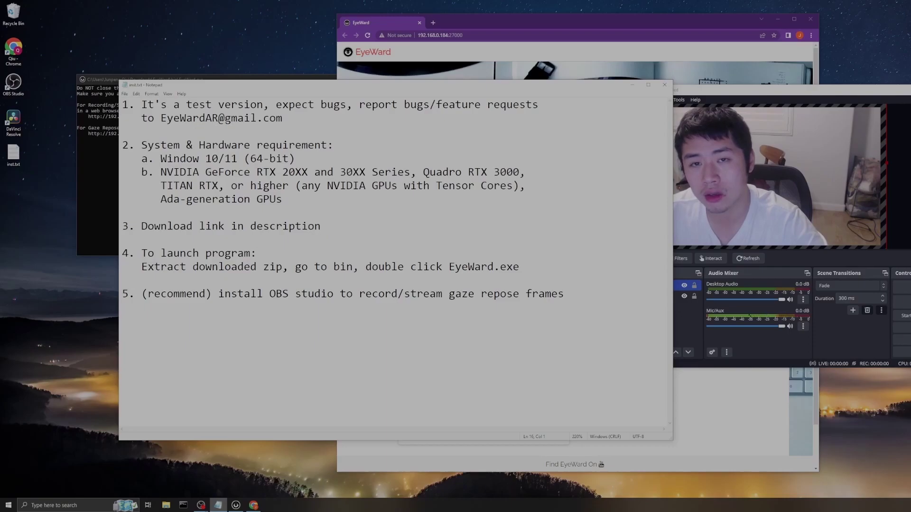
click(769, 350)
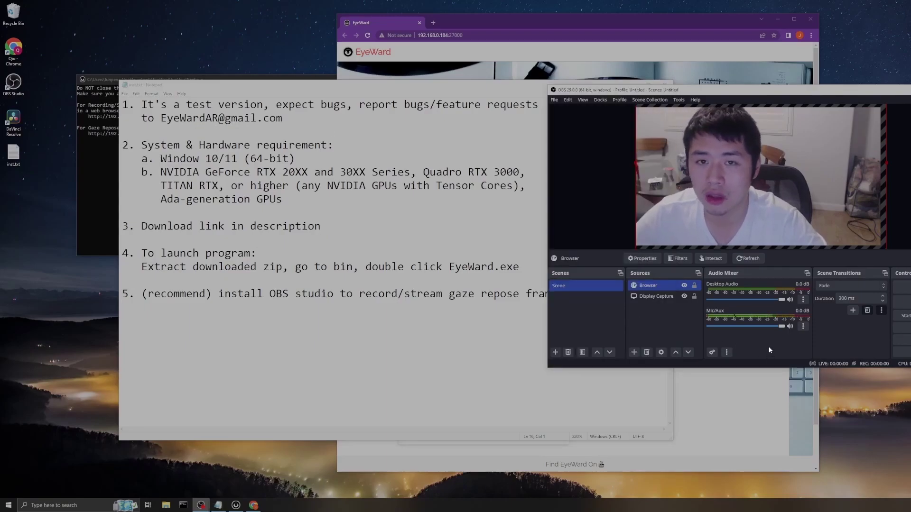